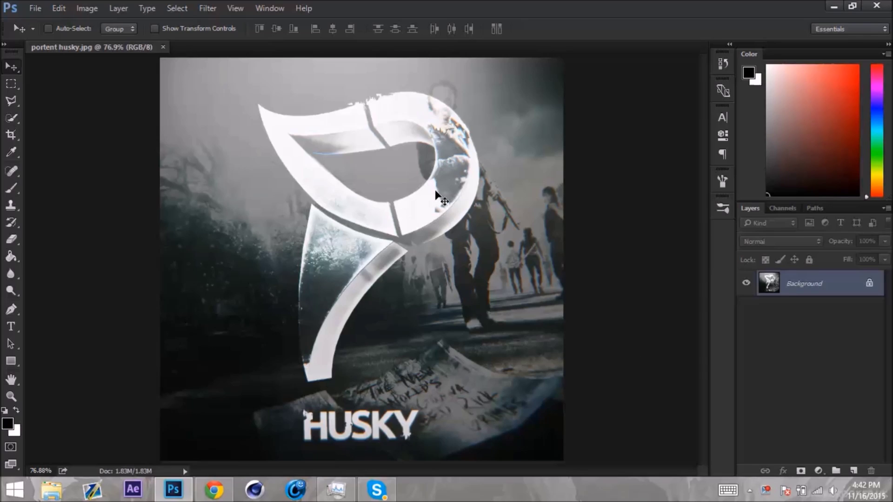
Zoom in to inspect the husky logo and HUSKY title, then fit the whole poster back on screen.
key("ctrl+plus")
key("ctrl+plus")
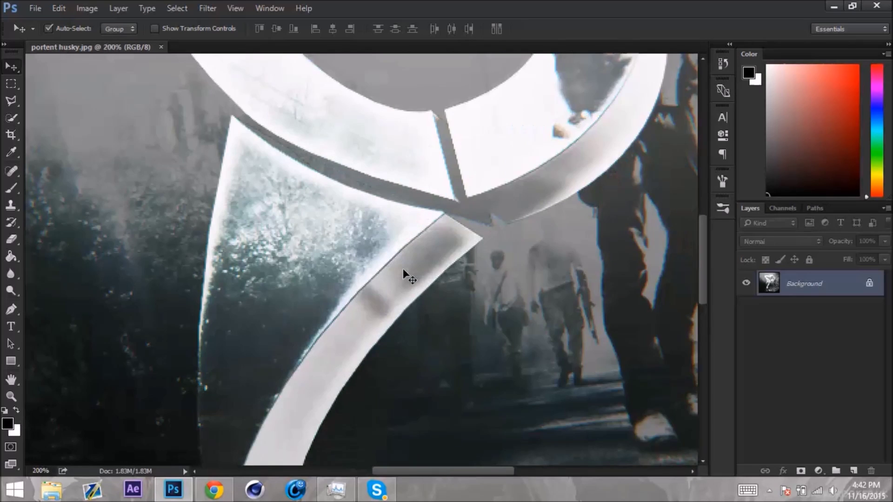
left_click_drag(702, 260, 714, 350)
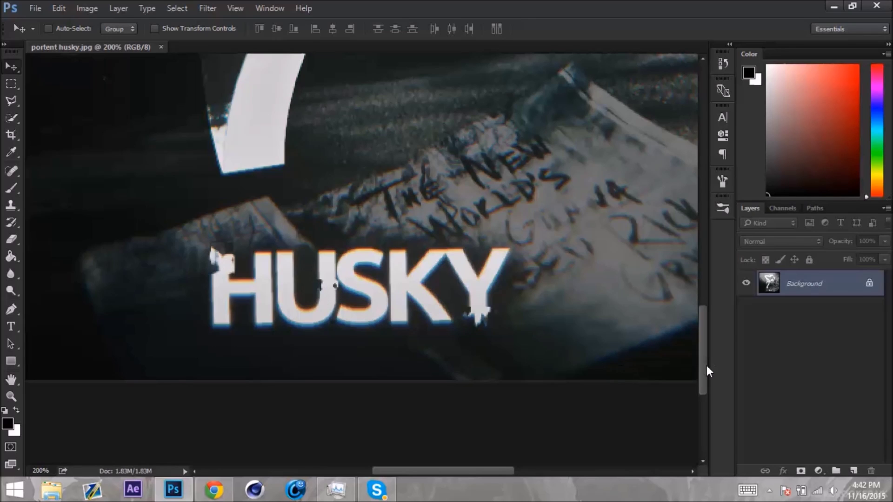
left_click_drag(707, 368, 696, 310)
key("ctrl+0")
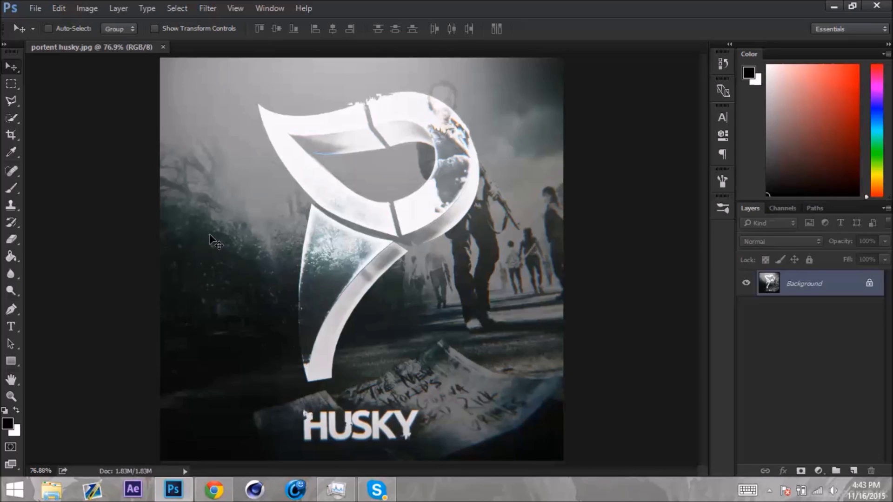
Close the husky poster, open monzoh.jpg, and hide its guides.
left_click(164, 47)
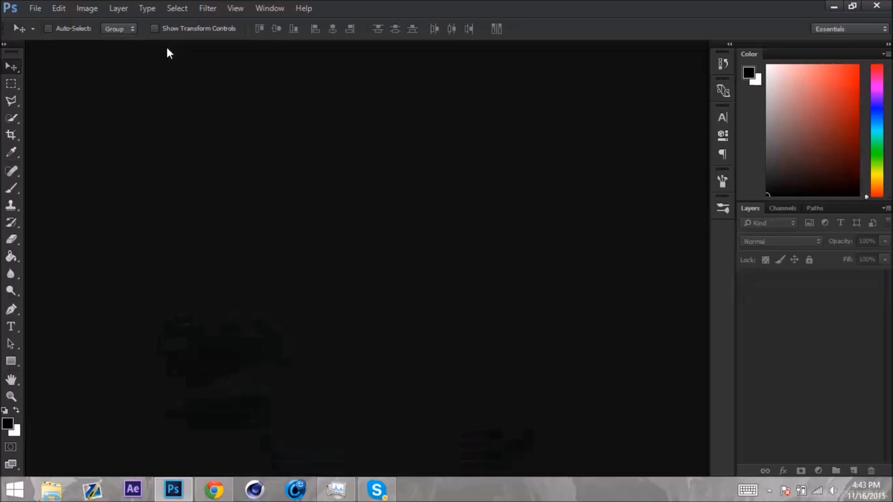
left_click(34, 8)
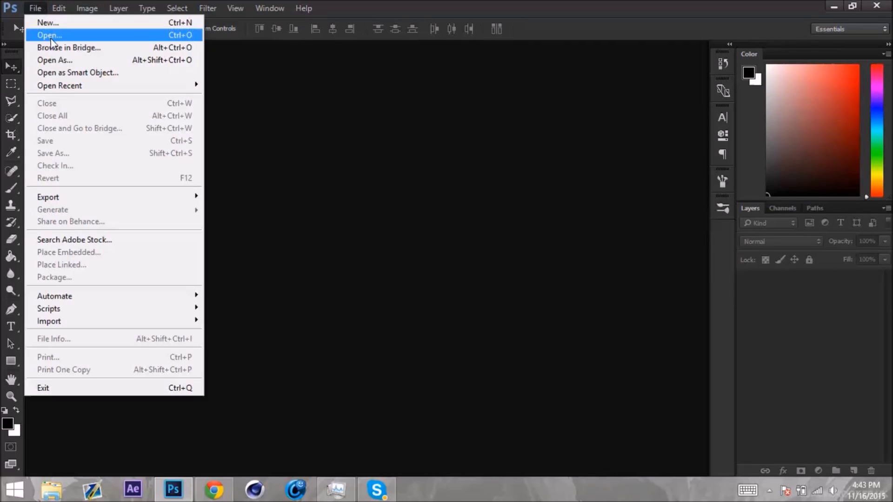
left_click(37, 32)
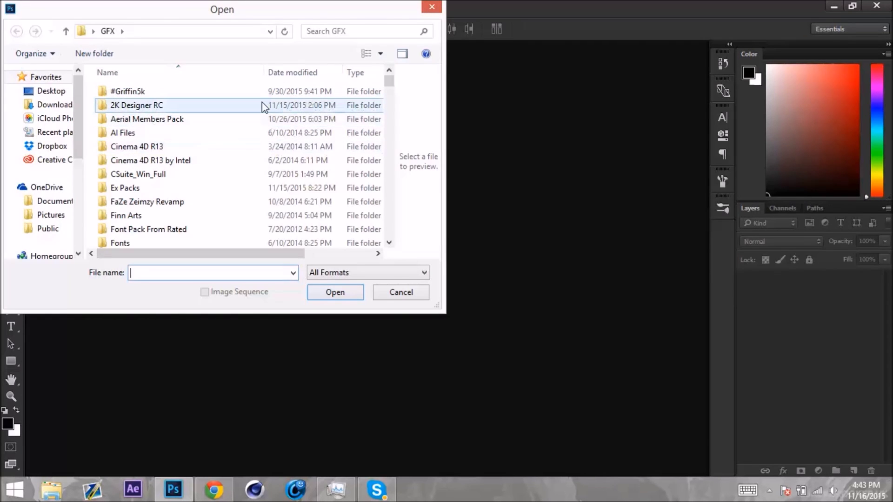
type("mon")
key("Down")
key("Return")
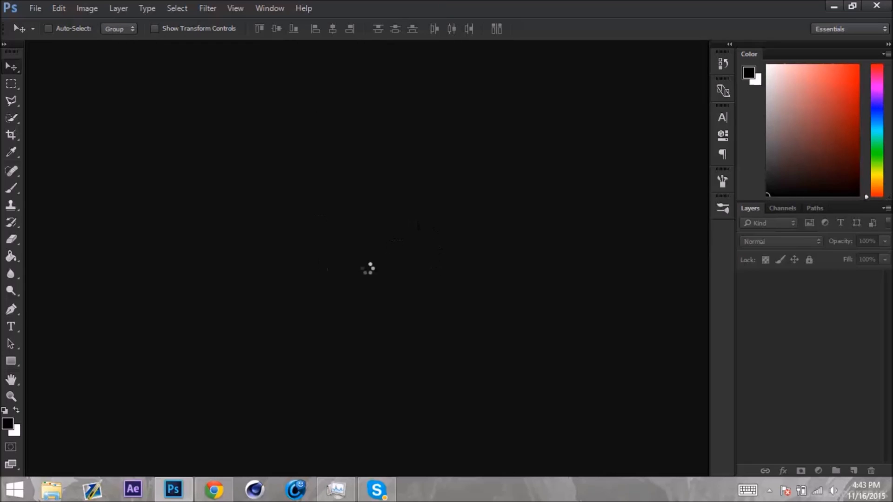
key("ctrl+semicolon")
scroll(389, 283, "up", 1)
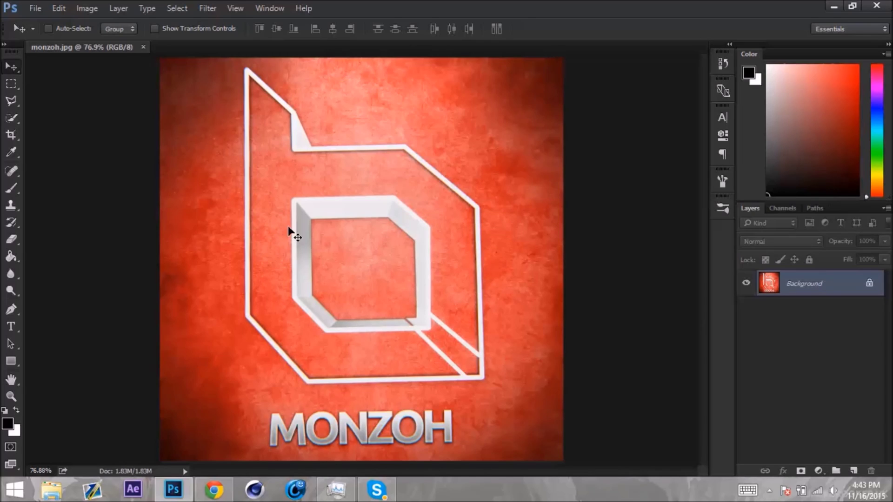
Unlock the Background into Layer 0, then try Displace at default scale and cancel the map choice.
left_click(869, 282)
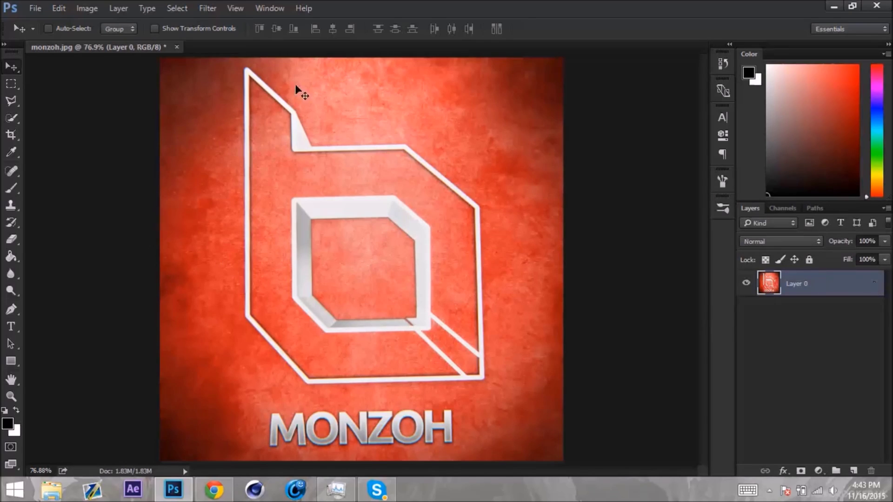
left_click(208, 8)
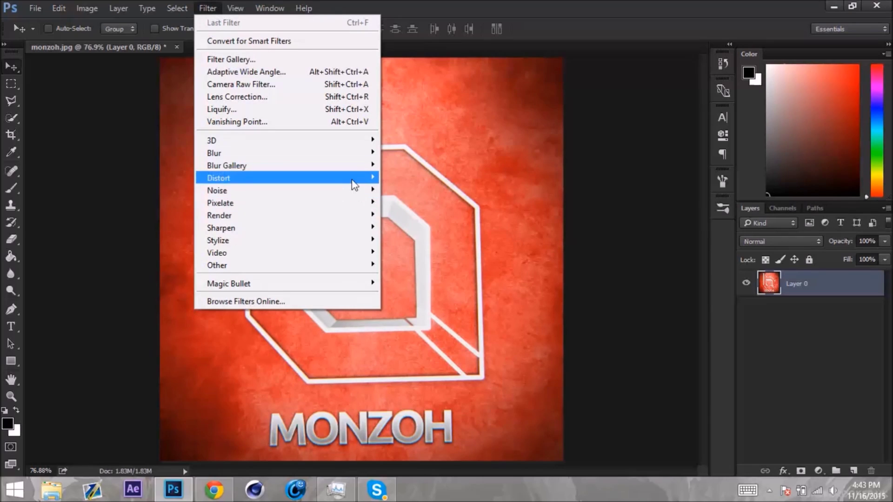
mouse_move(365, 181)
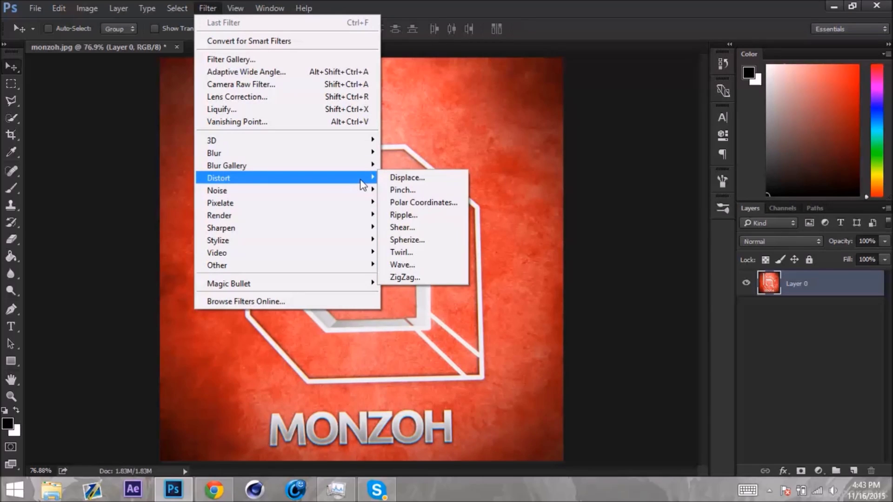
left_click(398, 178)
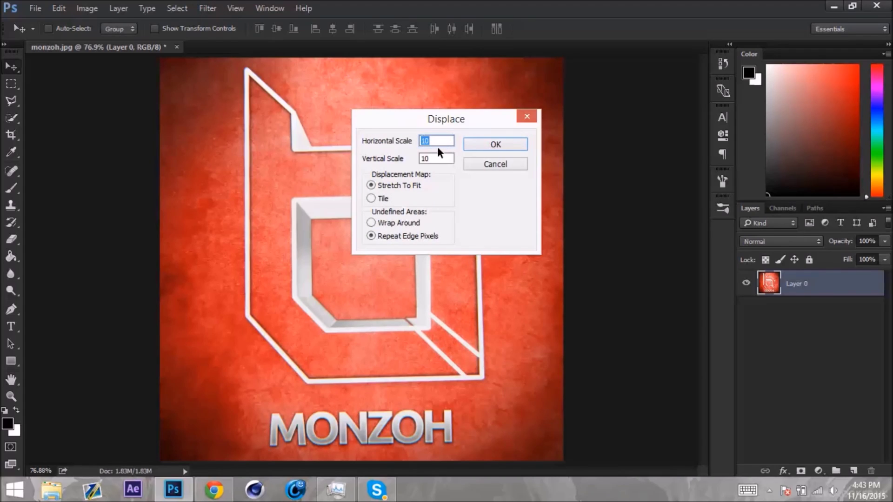
left_click(474, 145)
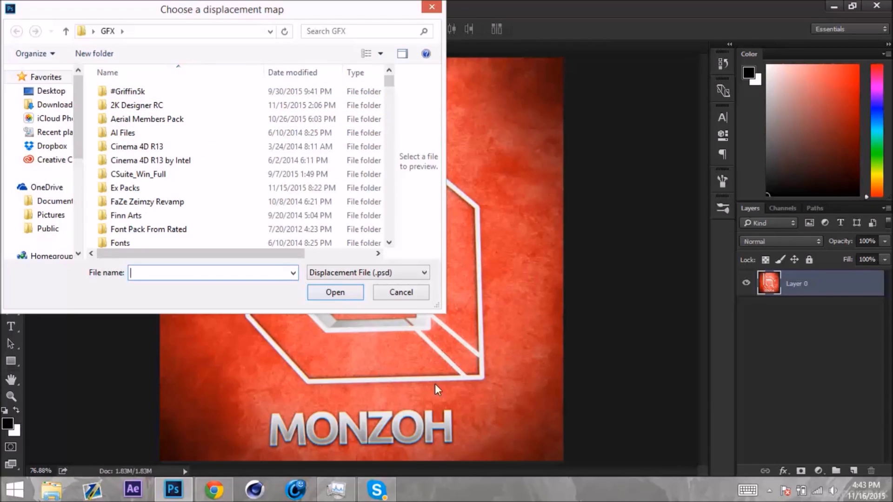
left_click(404, 292)
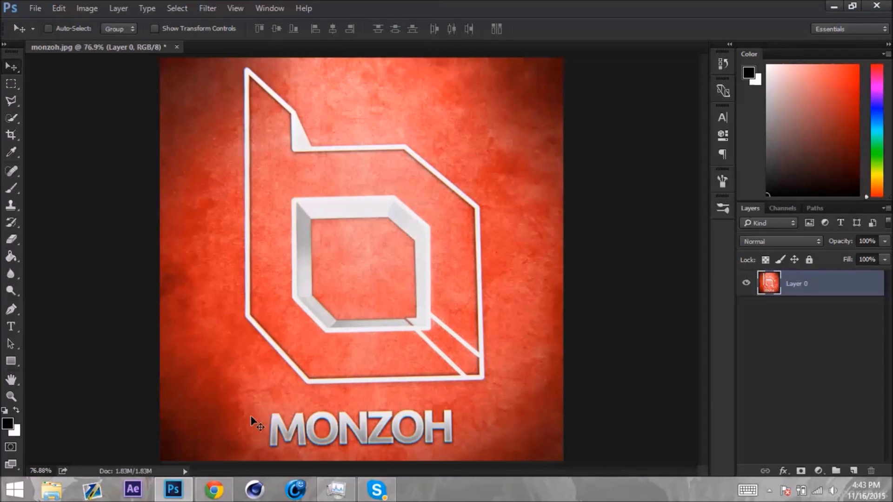
In a new browser tab, search the web for 'glitch effect'.
left_click(218, 488)
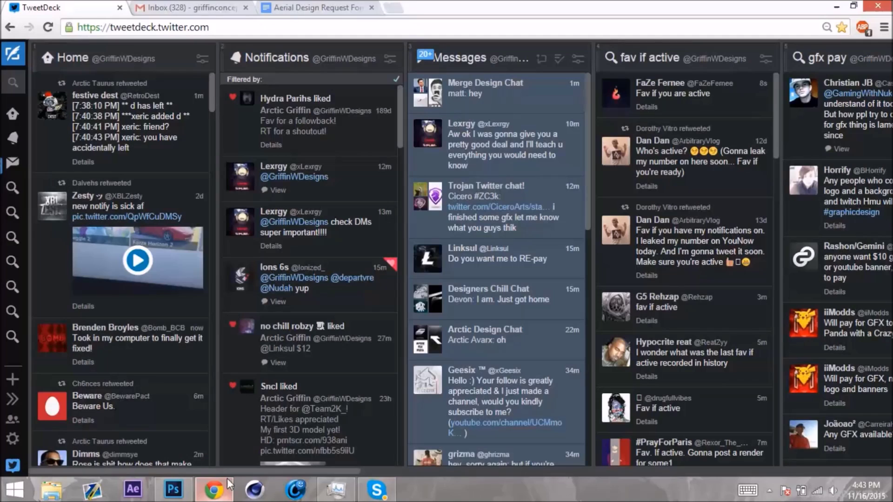
left_click(390, 8)
type("glitch efe")
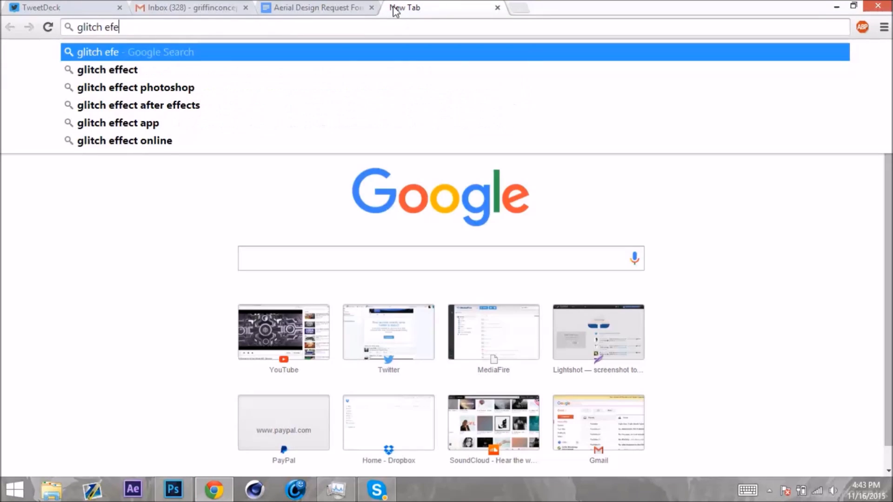
key("BackSpace")
type("fect")
key("Return")
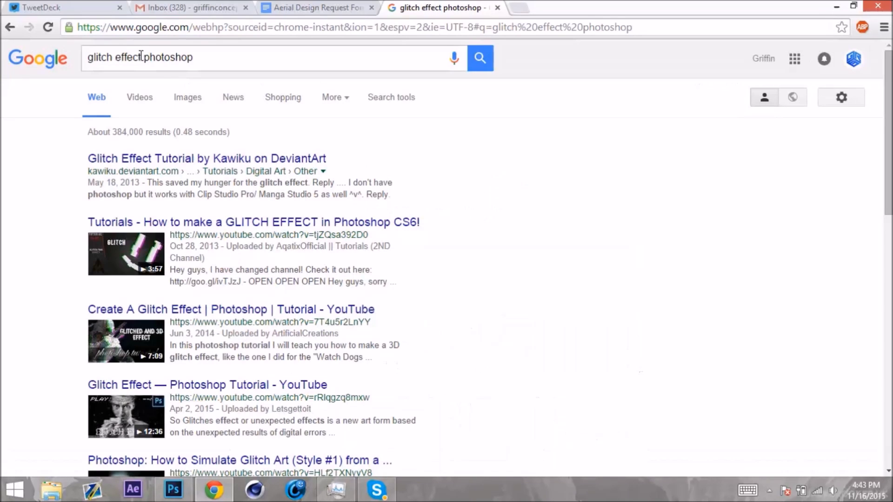
left_click_drag(143, 58, 365, 61)
key("BackSpace")
key("Return")
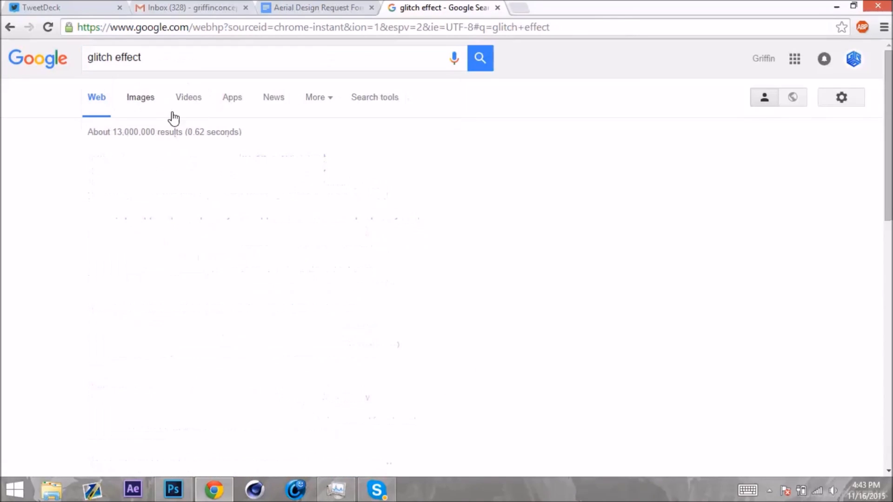
Browse the Google Images results for 'glitch effect'.
left_click(143, 99)
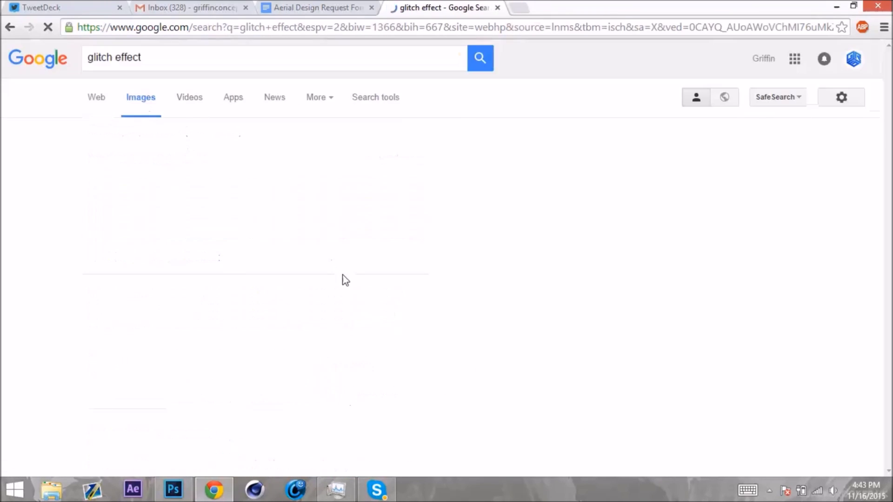
scroll(375, 313, "down", 3)
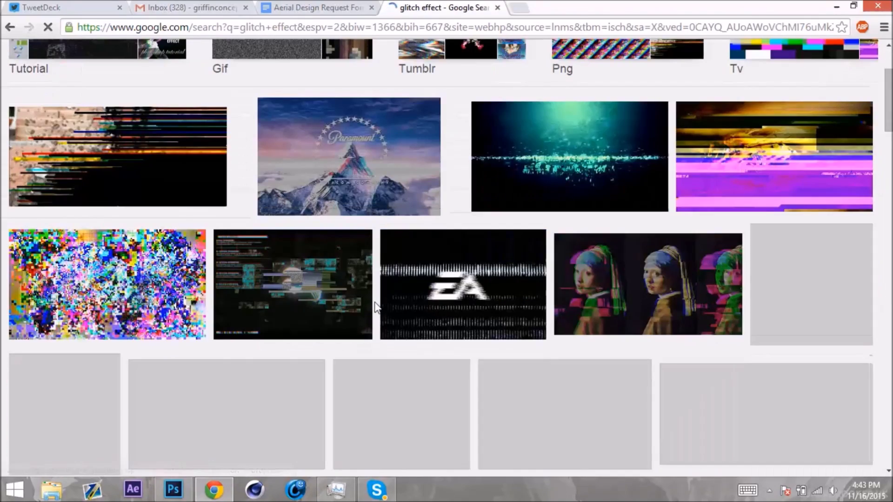
scroll(377, 309, "down", 5)
scroll(376, 309, "down", 4)
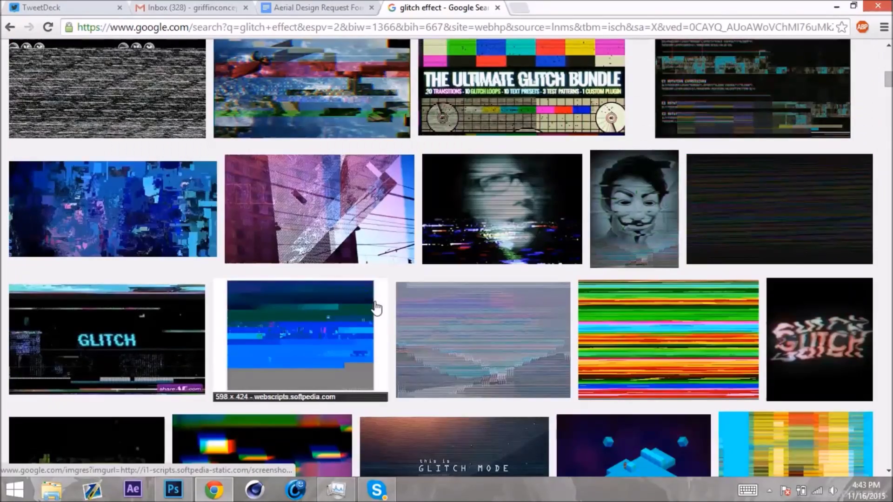
scroll(376, 309, "down", 3)
scroll(377, 308, "up", 5)
scroll(376, 308, "up", 7)
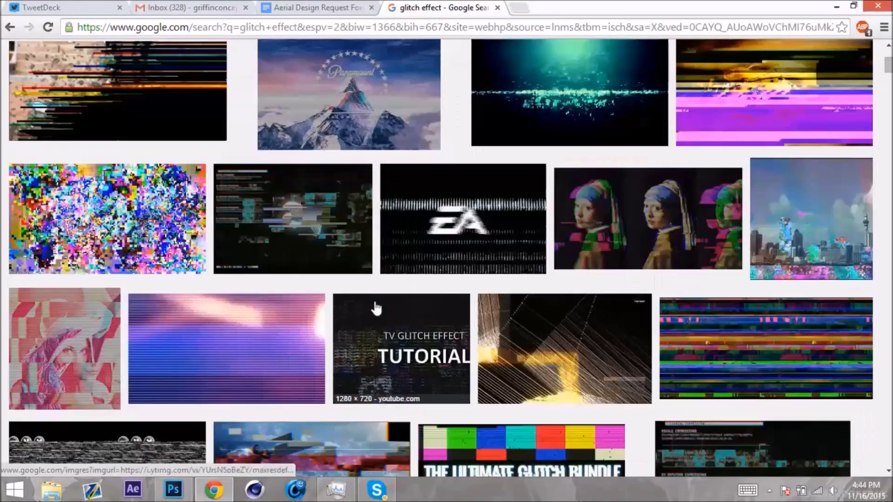
scroll(375, 309, "down", 15)
scroll(376, 305, "down", 11)
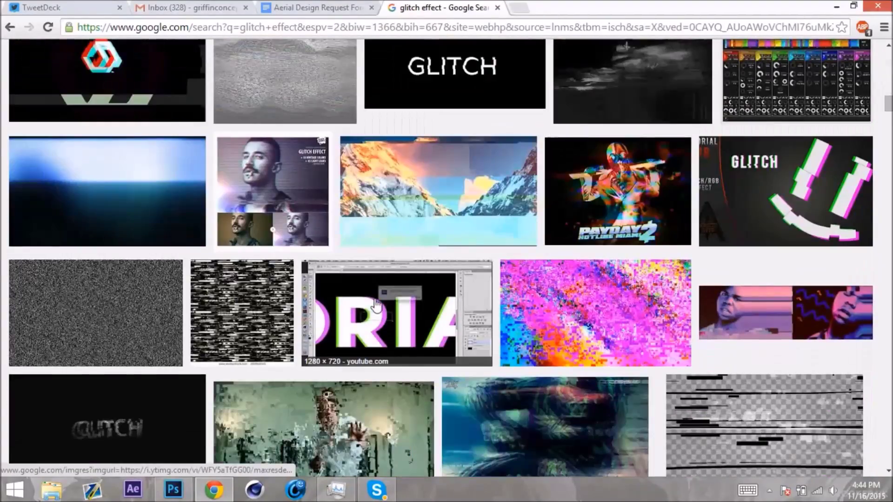
scroll(375, 303, "down", 15)
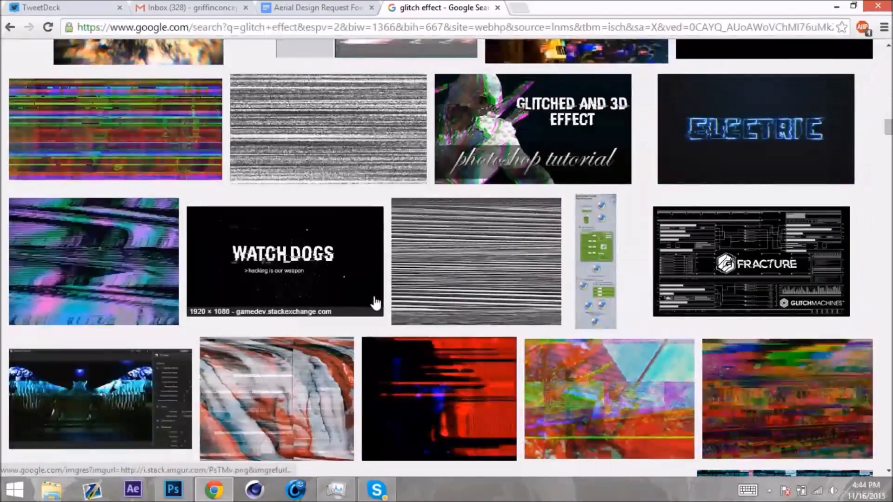
scroll(375, 302, "down", 7)
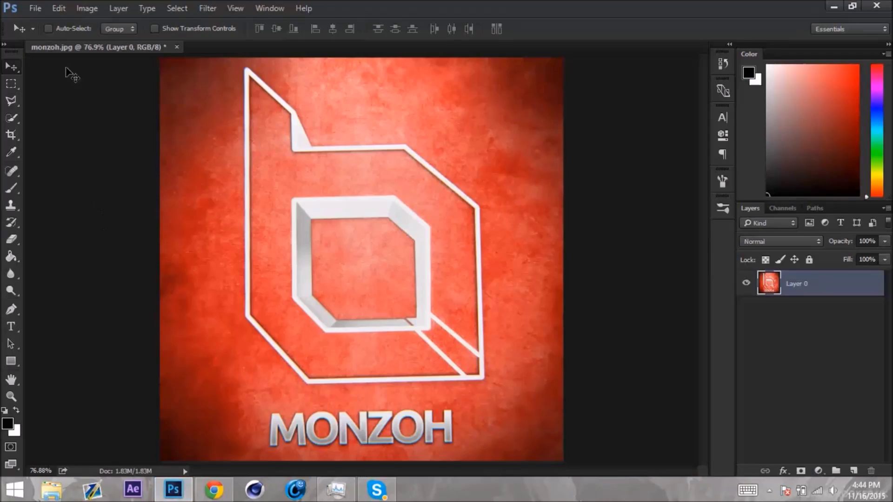
Create a 1280×720 document for the glitch texture and save it as 'glitch displacement effect.psd'.
left_click(35, 8)
left_click(38, 22)
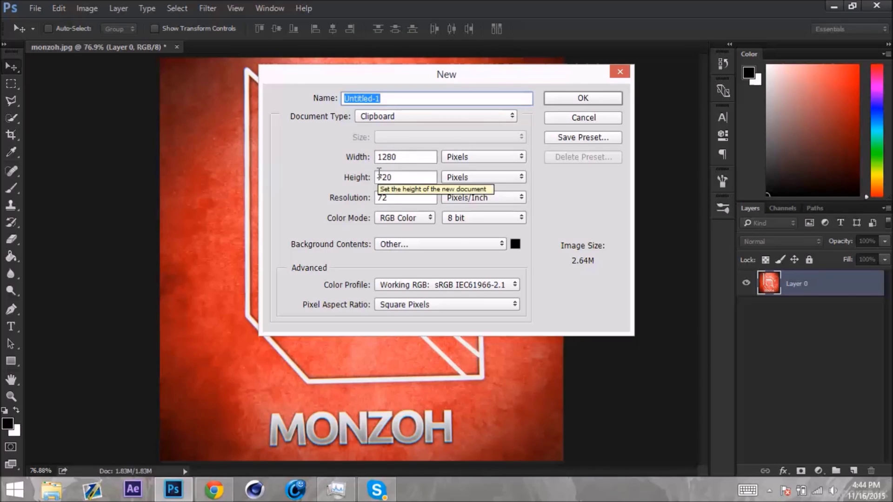
key("Escape")
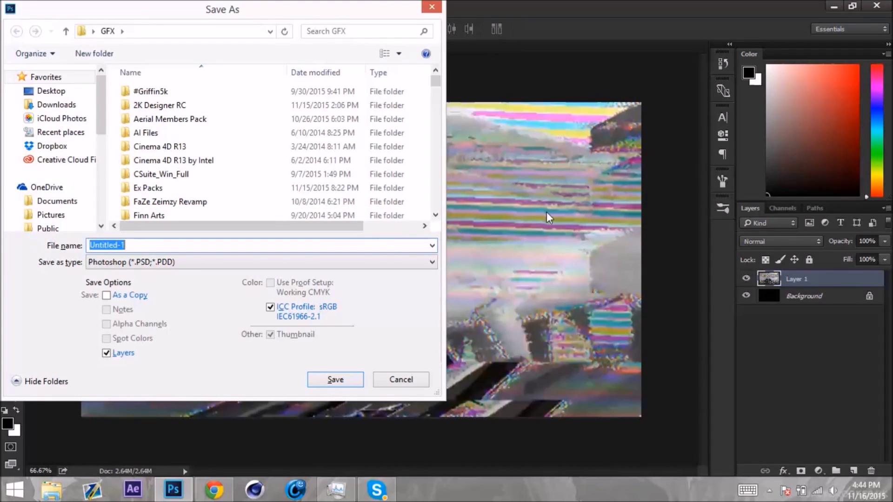
type("glitch ")
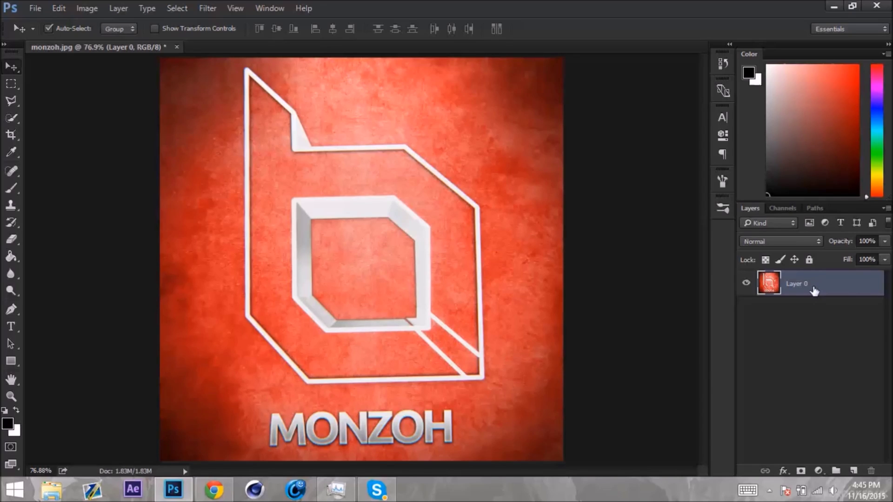
Duplicate Layer 0 and run Displace on the copy with horizontal and vertical scale 4.
key("ctrl+j")
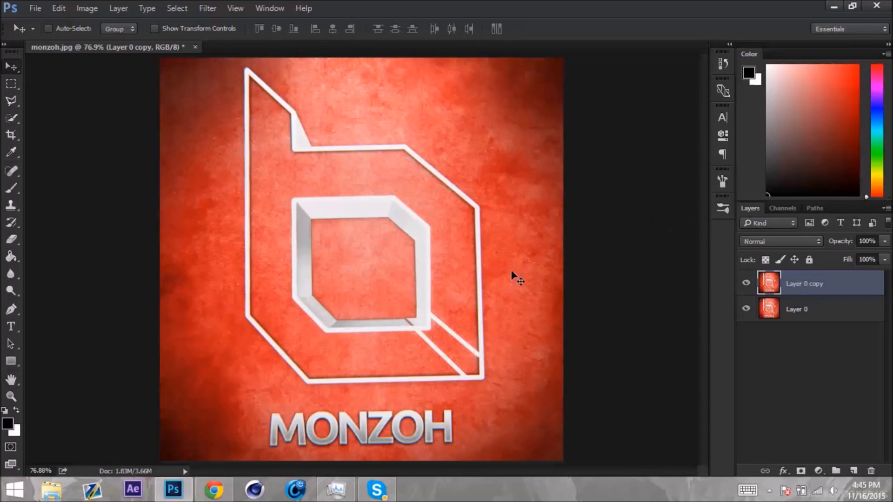
left_click(210, 7)
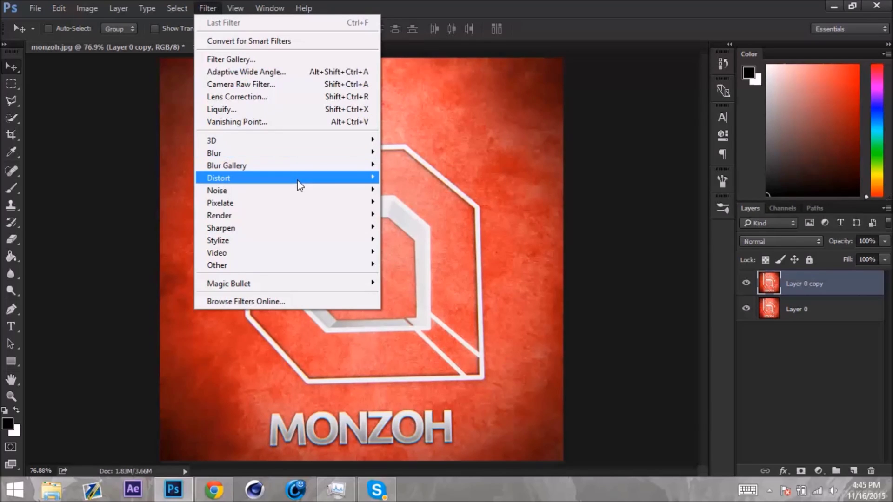
mouse_move(356, 182)
left_click(397, 173)
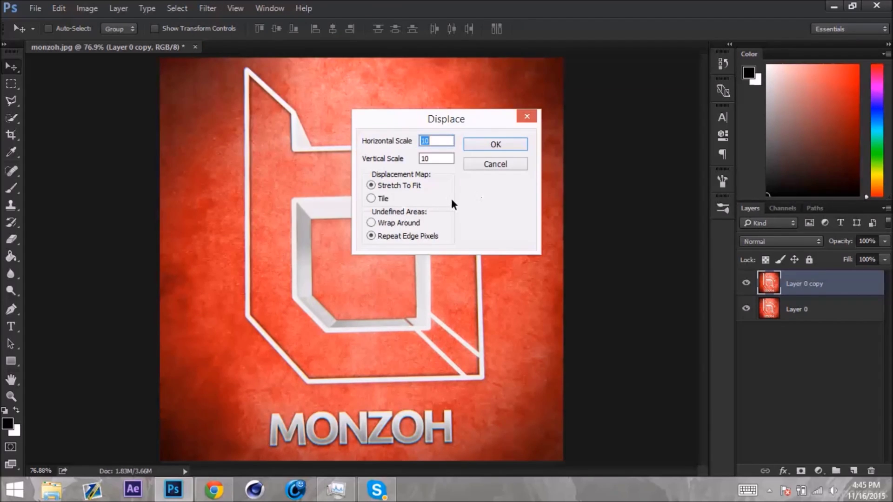
type("4")
key("Tab")
type("4")
left_click(485, 145)
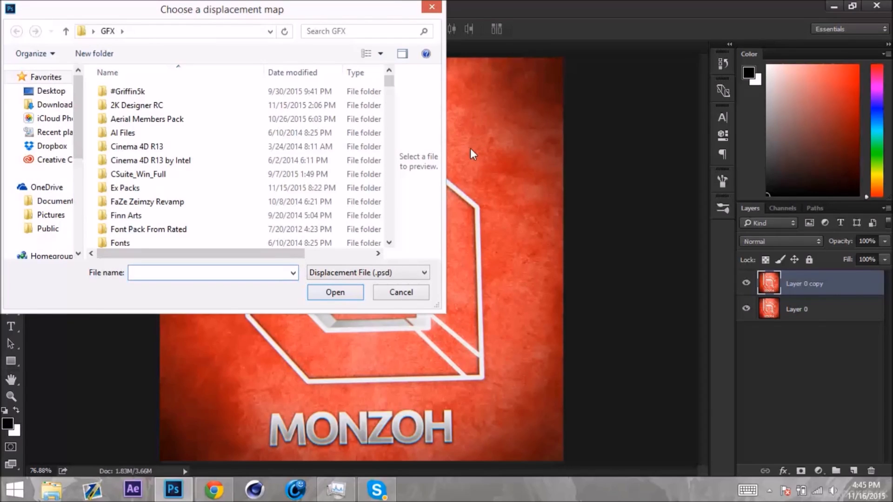
Use glitch displacement effect.psd as the displacement map, undoing and redoing to compare.
type("glitch")
key("Down")
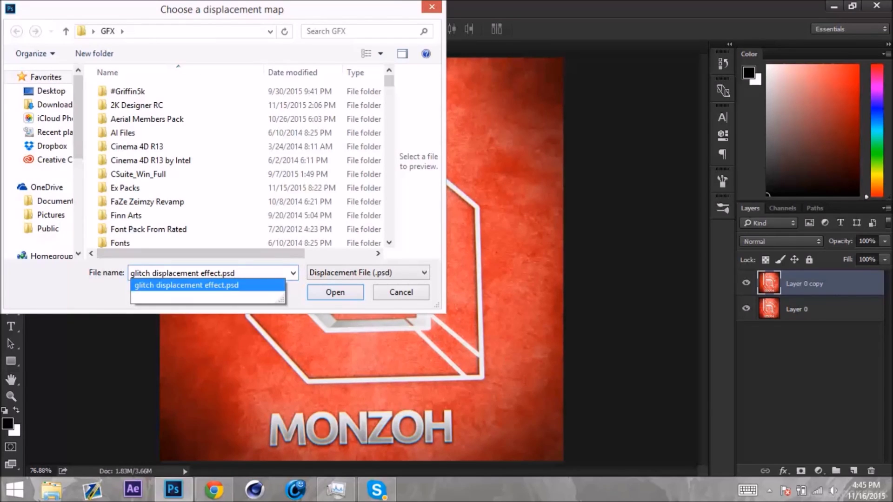
key("Return")
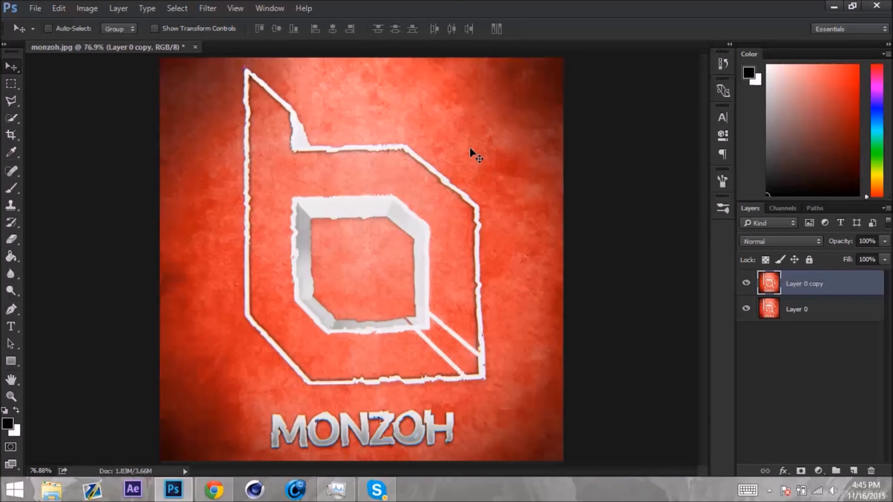
key("ctrl+z")
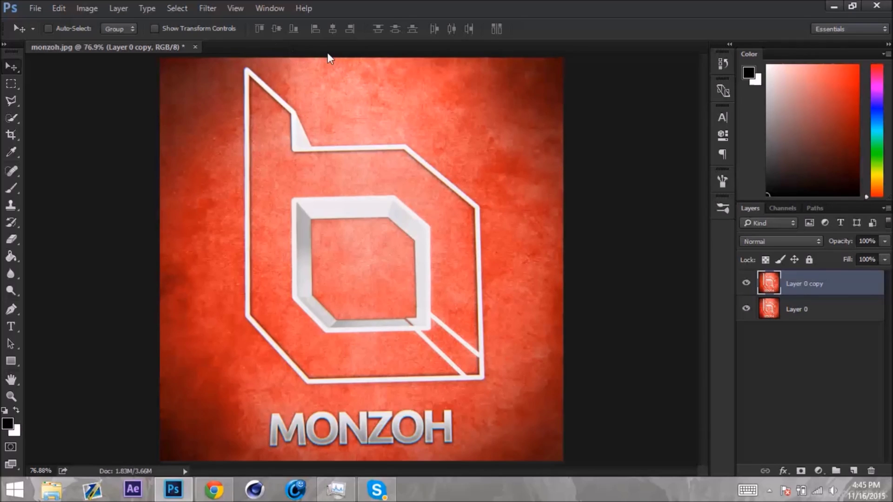
key("ctrl+z")
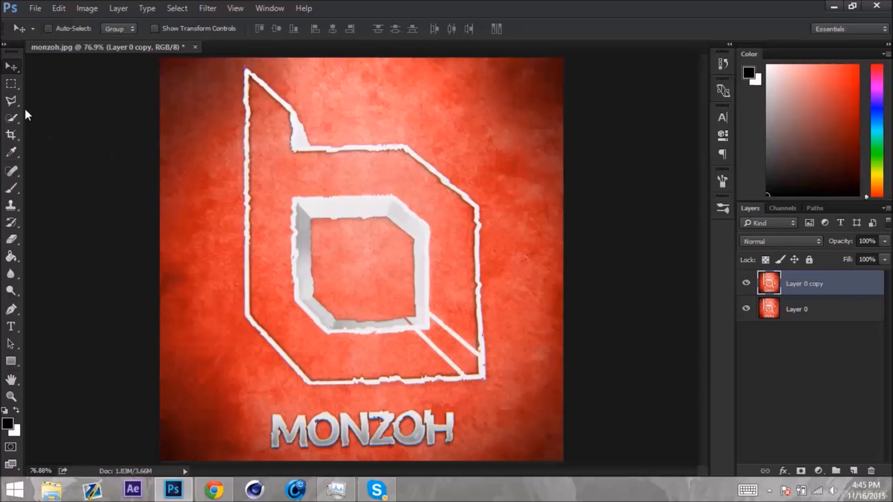
With the Rectangular Marquee, box the notch at the logo's top left.
left_click(11, 82)
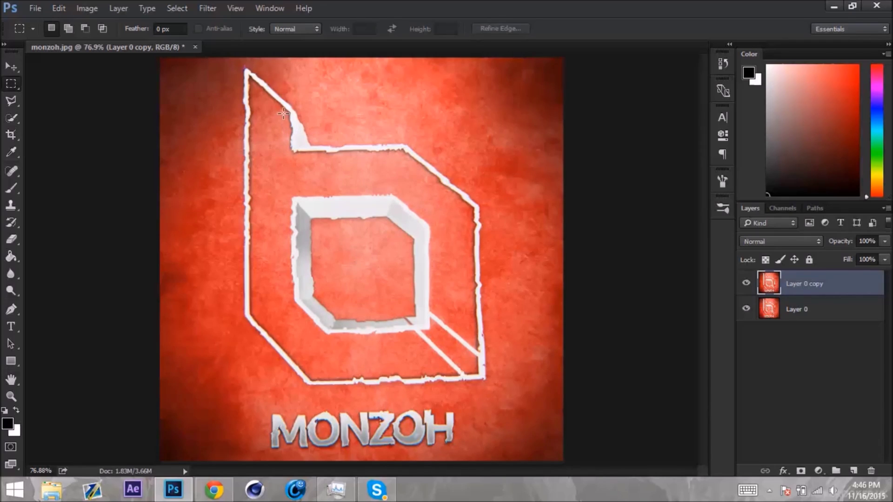
left_click_drag(283, 113, 301, 158)
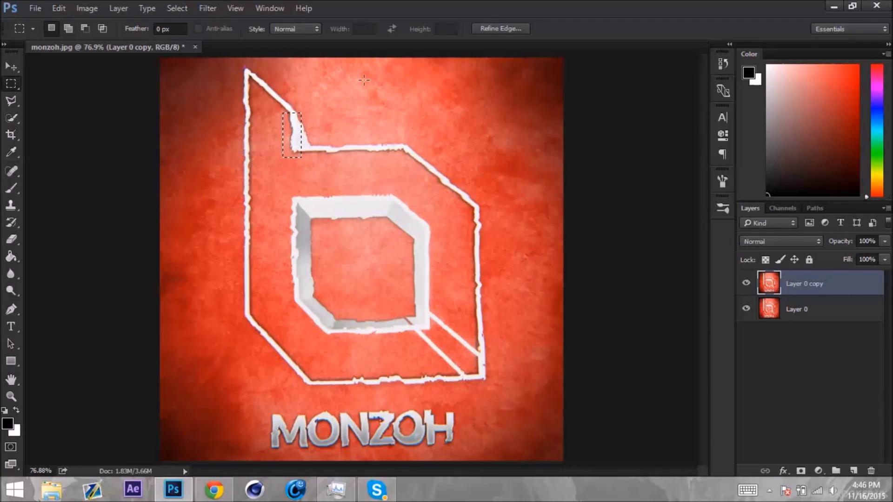
left_click(338, 100)
left_click_drag(333, 84, 379, 98)
left_click_drag(282, 113, 301, 158)
Add small boxes on the logo's upper, left and bottom edges to the selection.
key("shift")
left_click_drag(380, 134, 396, 160)
left_click_drag(240, 190, 259, 210)
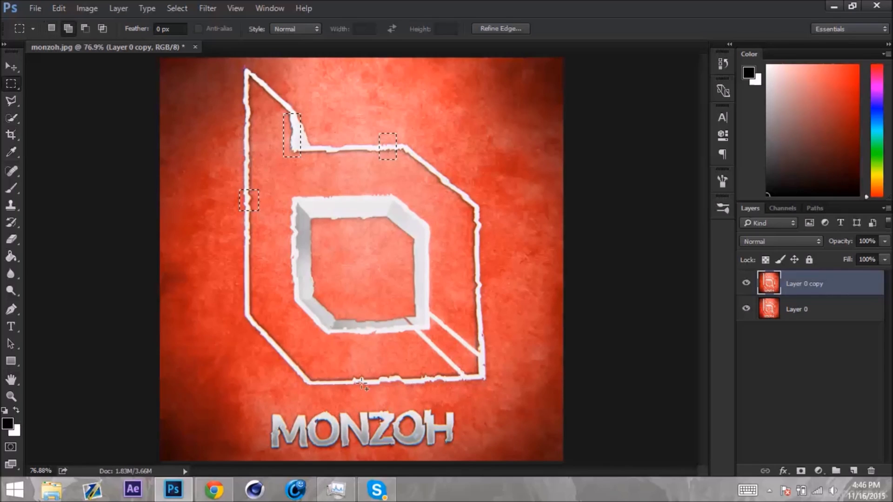
left_click_drag(344, 371, 371, 392)
Add small boxes over the Z, M, H and O of MONZOH.
left_click_drag(374, 406, 386, 424)
left_click_drag(266, 427, 288, 441)
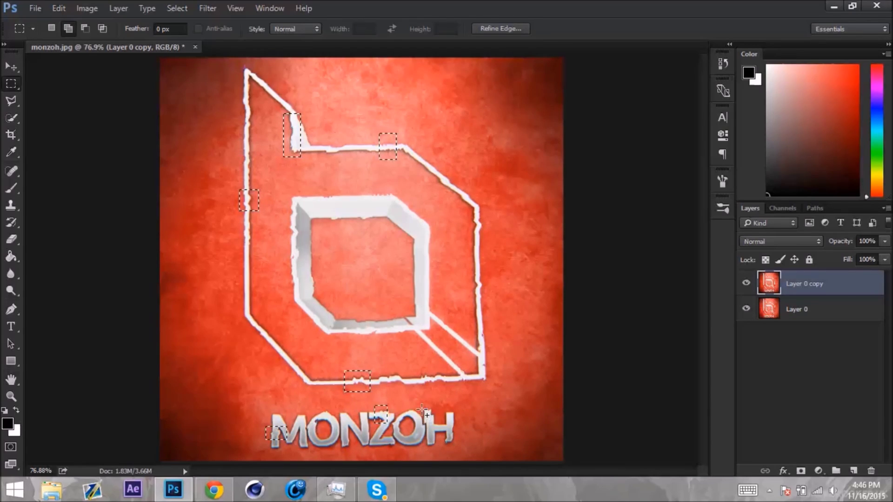
left_click_drag(424, 407, 459, 437)
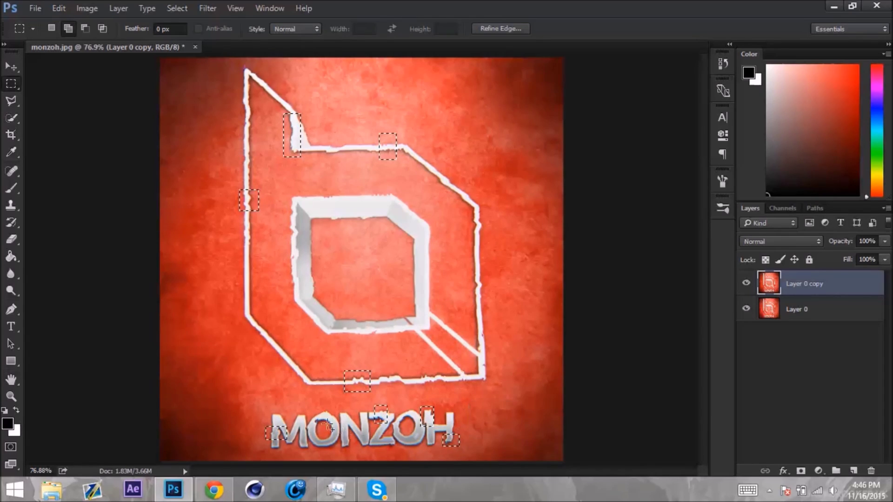
left_click_drag(308, 419, 323, 433)
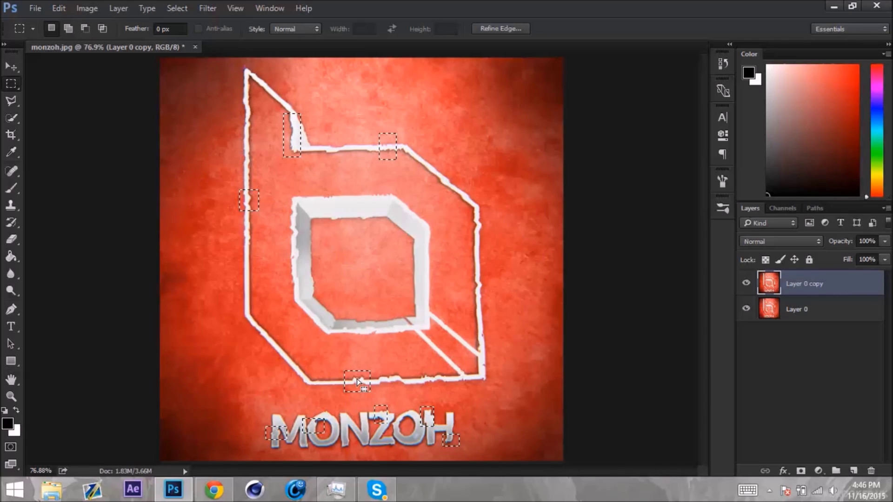
Invert the selection, delete the displaced copy outside the boxes, then deselect.
right_click(389, 145)
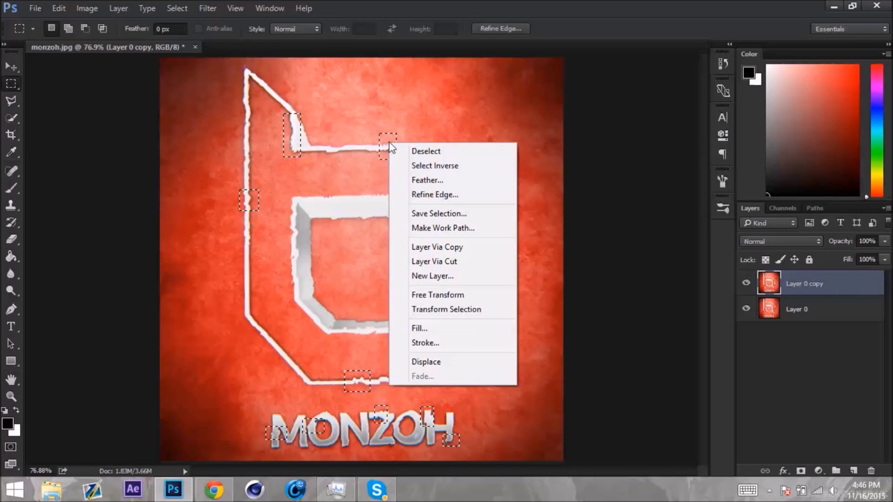
left_click(428, 167)
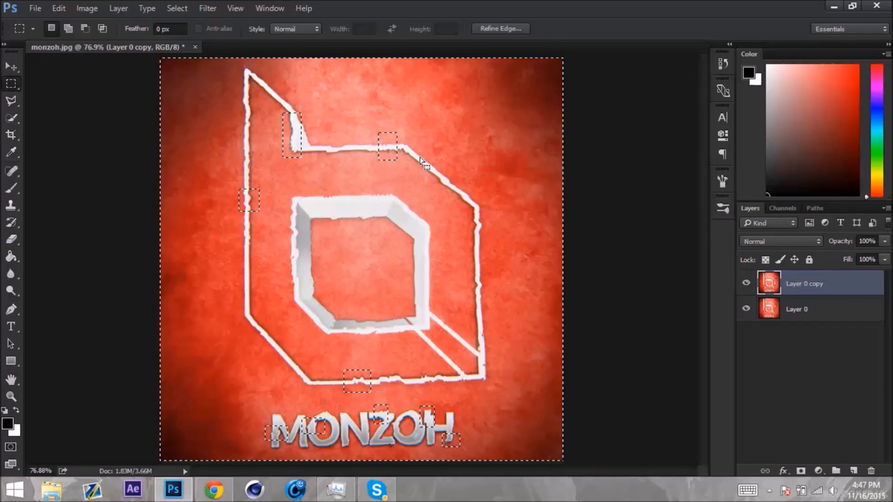
key("Delete")
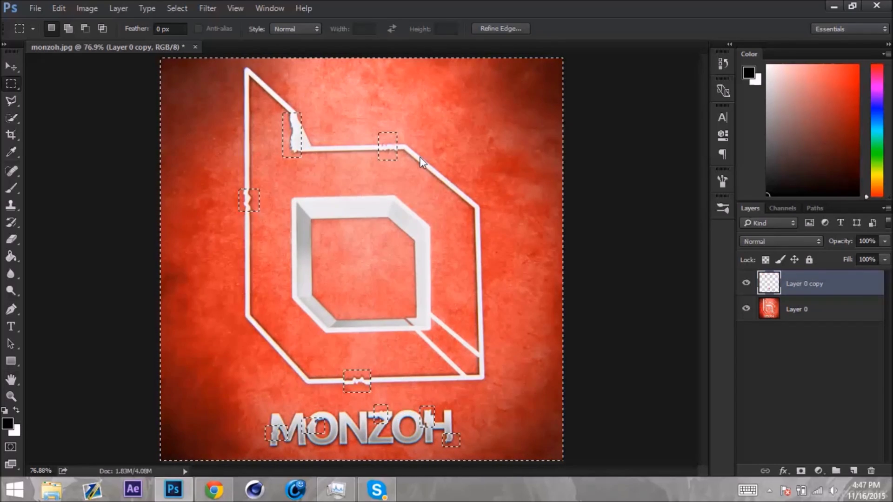
left_click(7, 70)
key("ctrl+d")
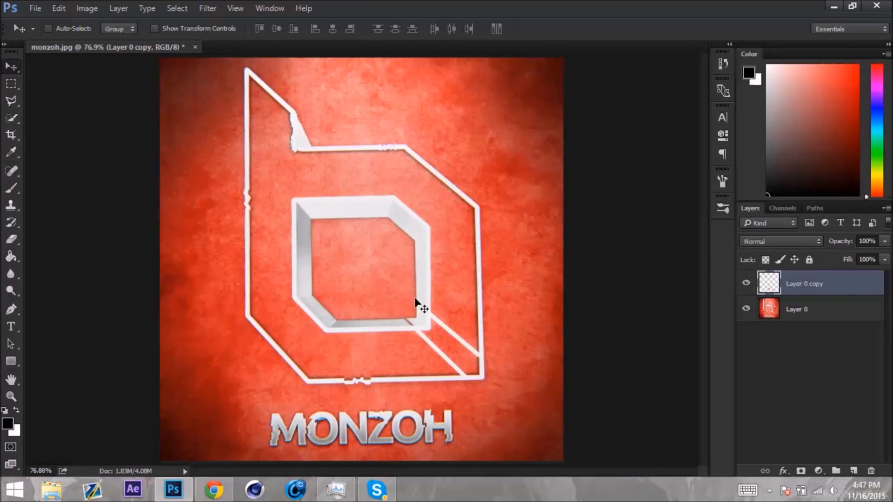